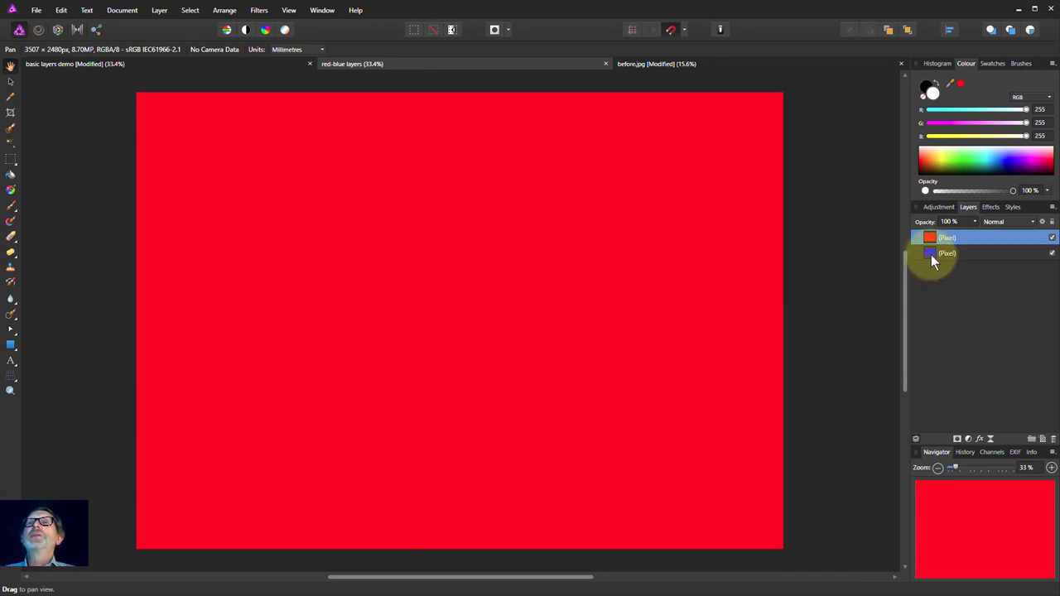
Step: Hide the red pixel layer to check the blue layer beneath it, and show the red layer again
click(1052, 238)
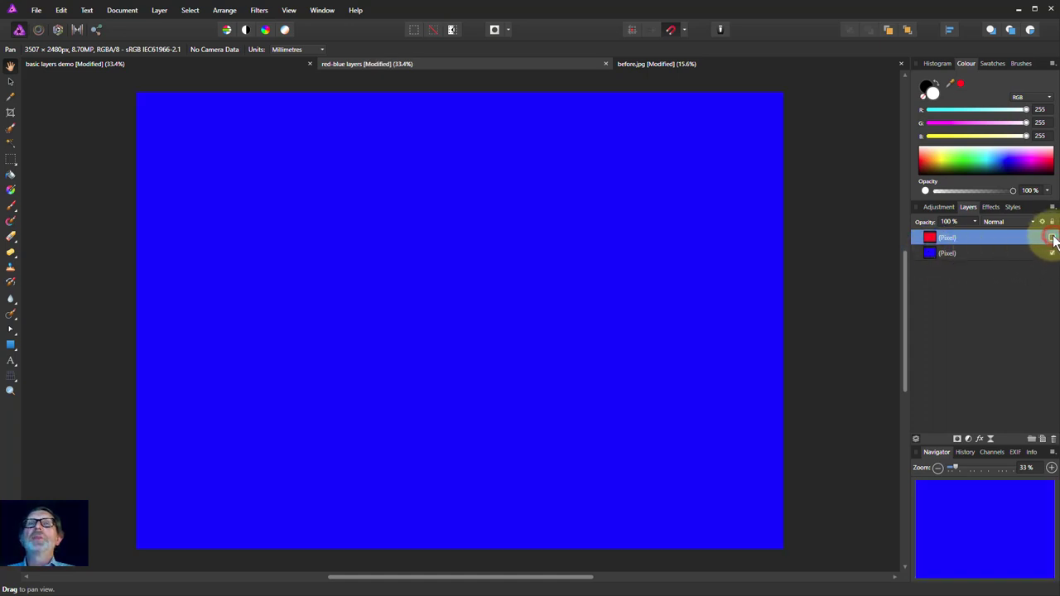
click(1052, 238)
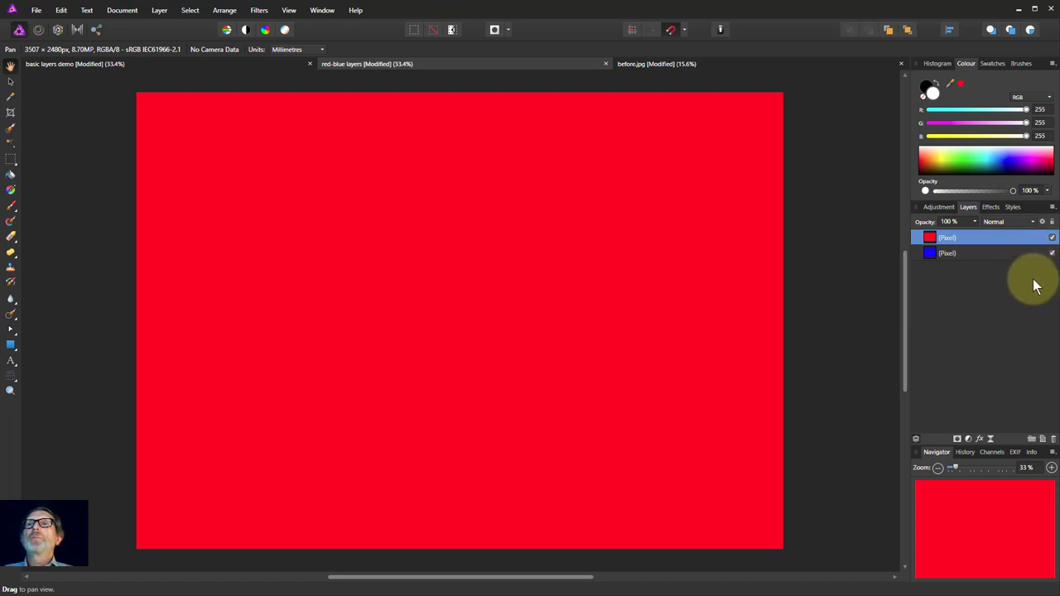
drag(938, 240, 925, 254)
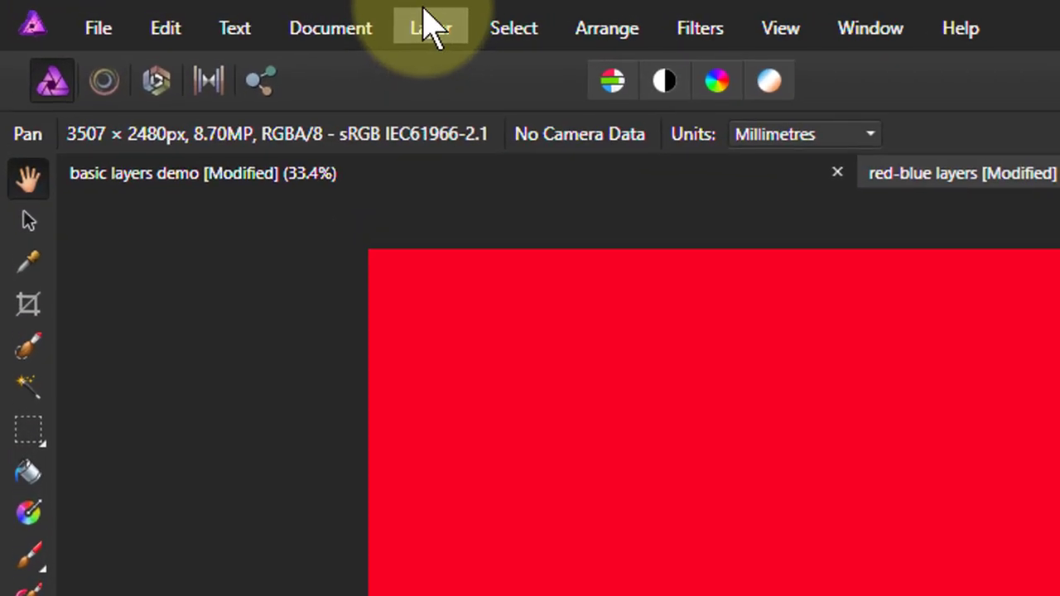
Step: Add a new mask layer to the red pixel layer and expand the layer to expose its mask
click(159, 10)
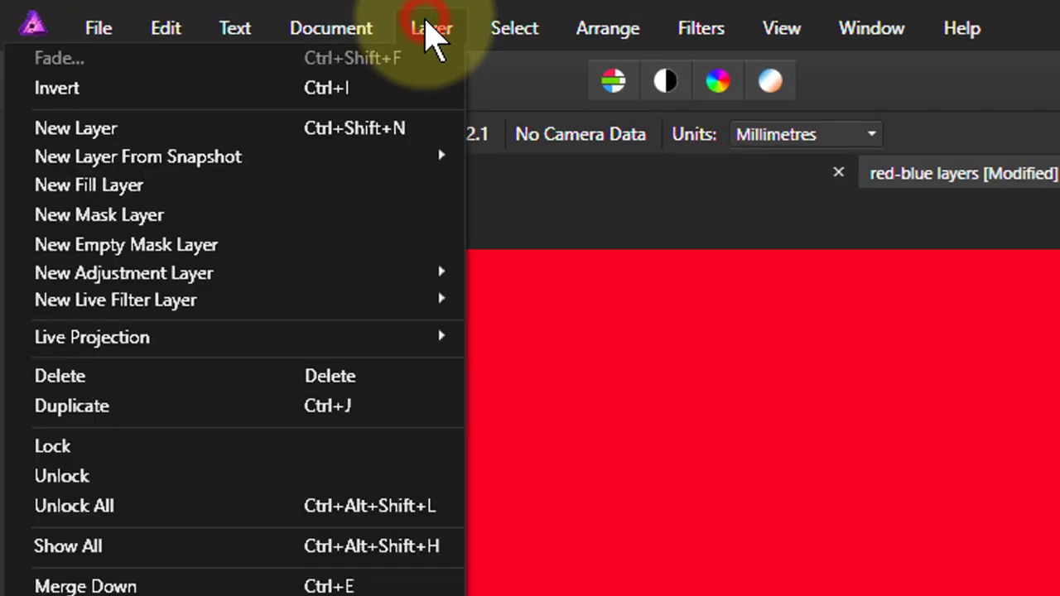
click(200, 217)
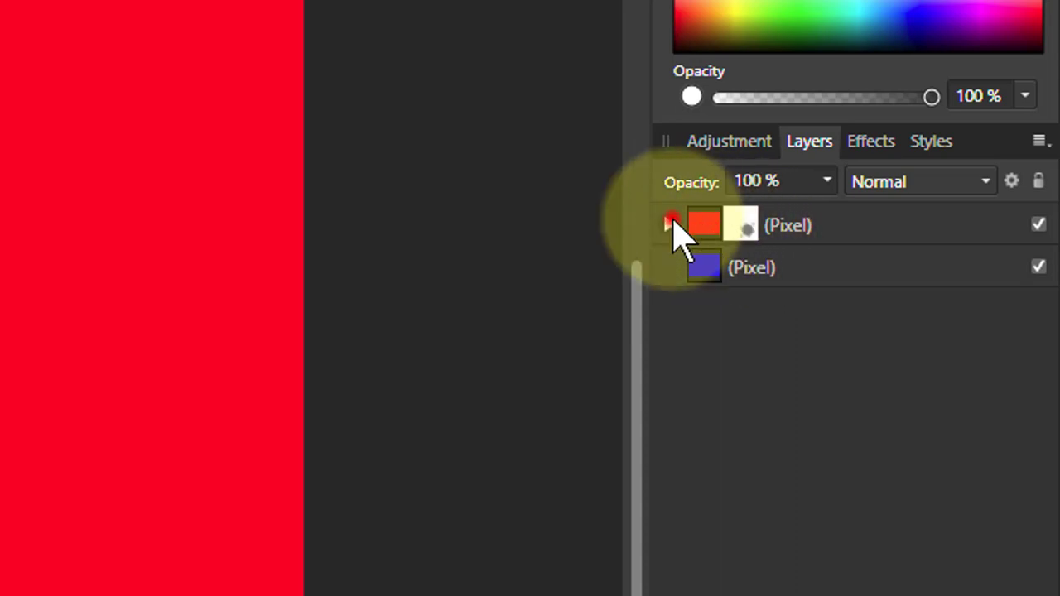
click(670, 224)
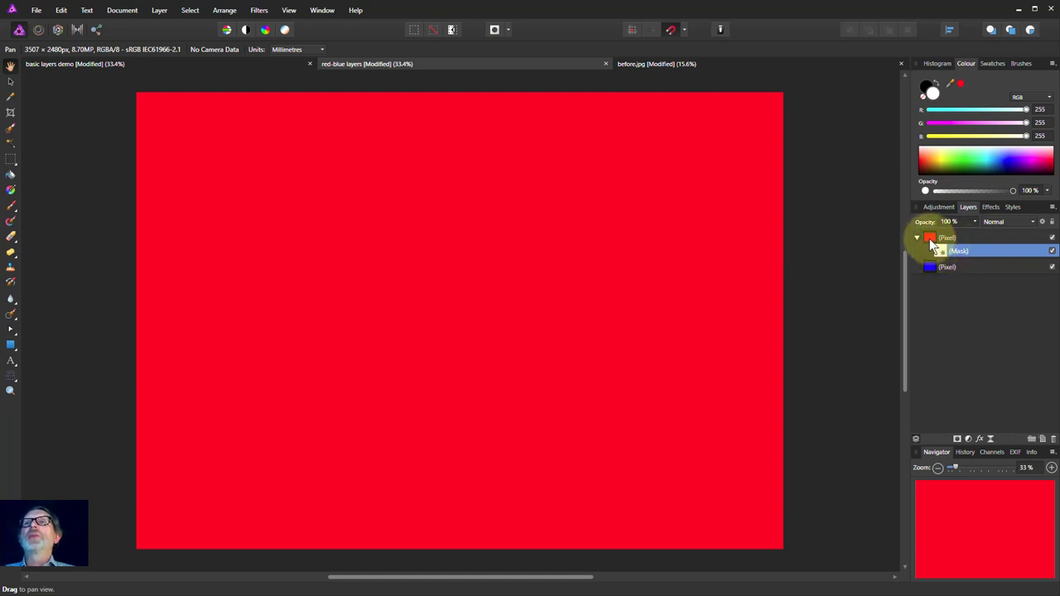
Step: Paint black on the red layer's mask with a soft Paint Brush to reveal a blue patch in the canvas centre
click(11, 206)
click(932, 89)
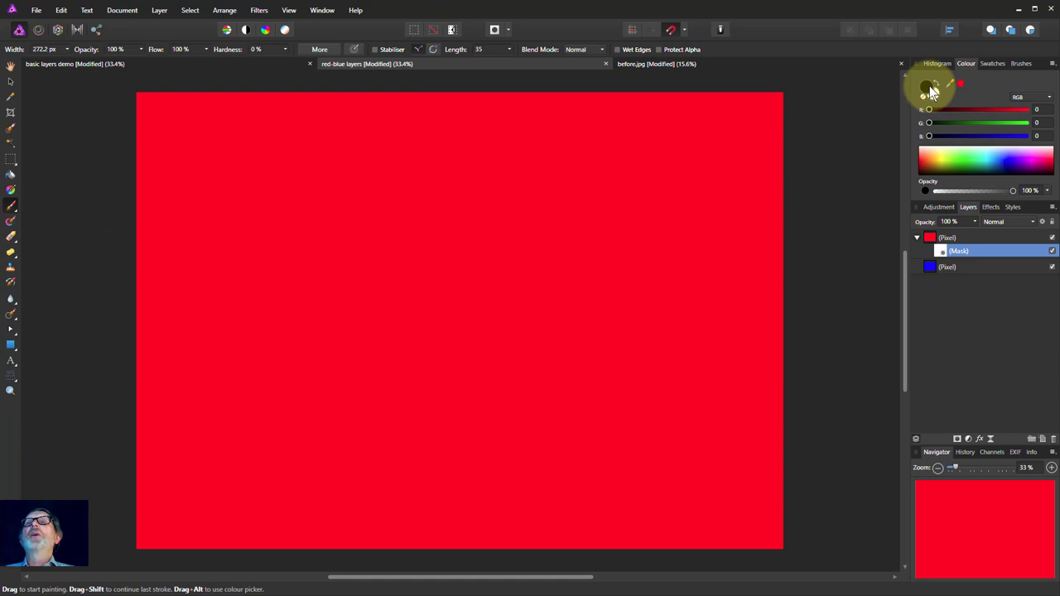
click(513, 282)
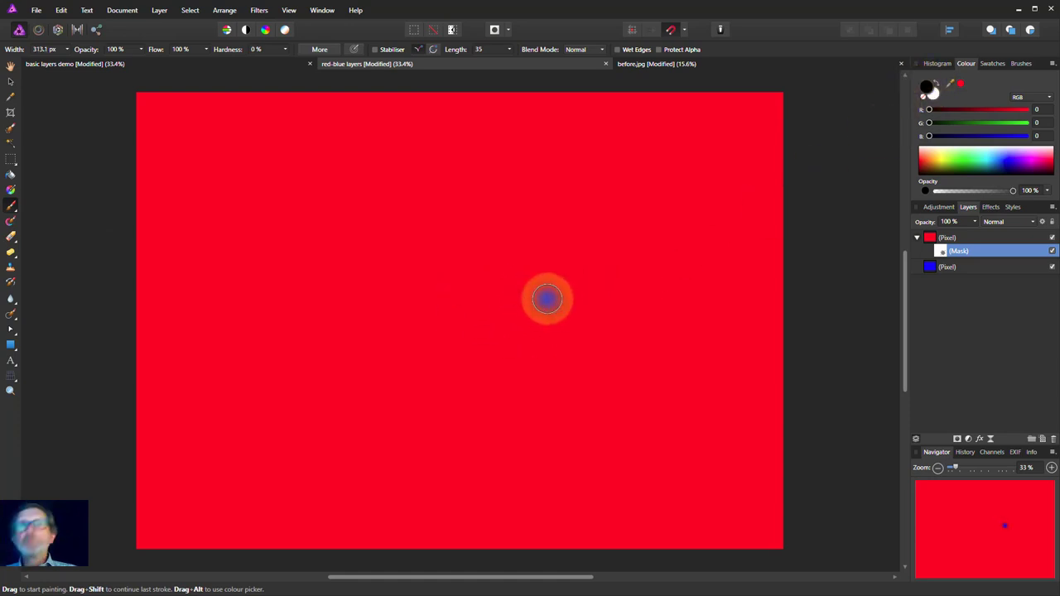
mouse_move(542, 296)
mouse_down()
mouse_move(517, 276)
mouse_move(428, 288)
mouse_move(467, 318)
mouse_move(535, 313)
mouse_move(520, 346)
mouse_move(417, 346)
mouse_move(407, 364)
mouse_move(501, 353)
mouse_move(542, 335)
mouse_up()
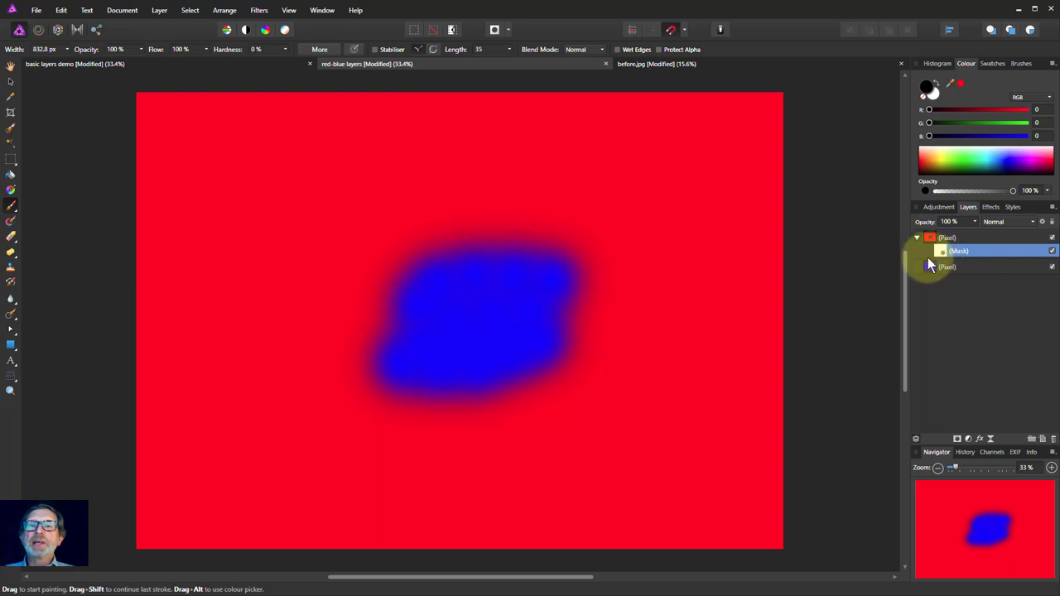
Step: Paint white on the mask over the whole blue patch to bring back the red layer
click(937, 87)
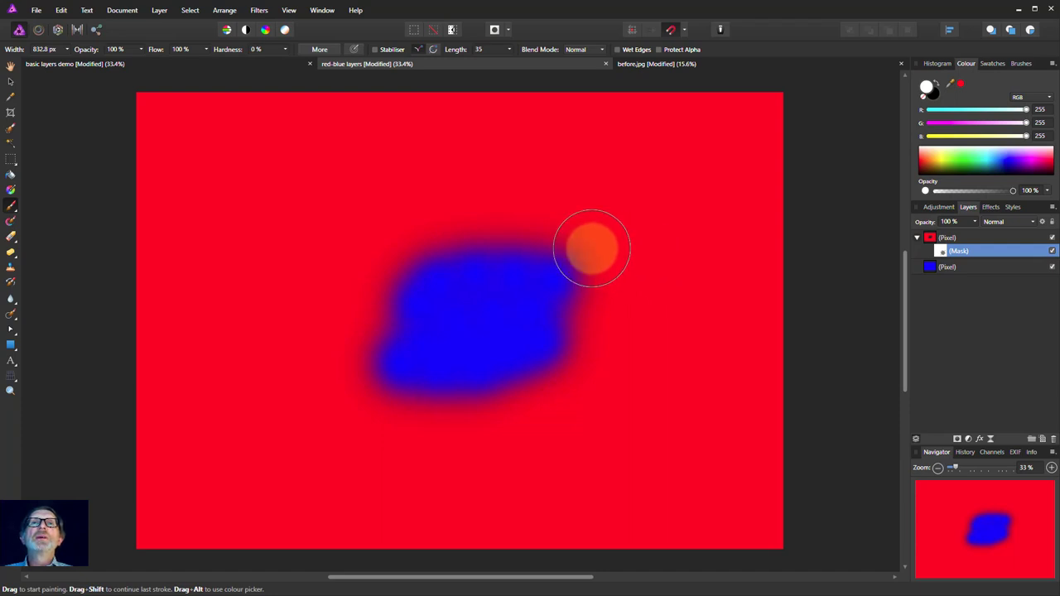
mouse_move(455, 248)
mouse_down()
mouse_move(425, 252)
mouse_move(404, 269)
mouse_move(391, 315)
mouse_move(402, 383)
mouse_up()
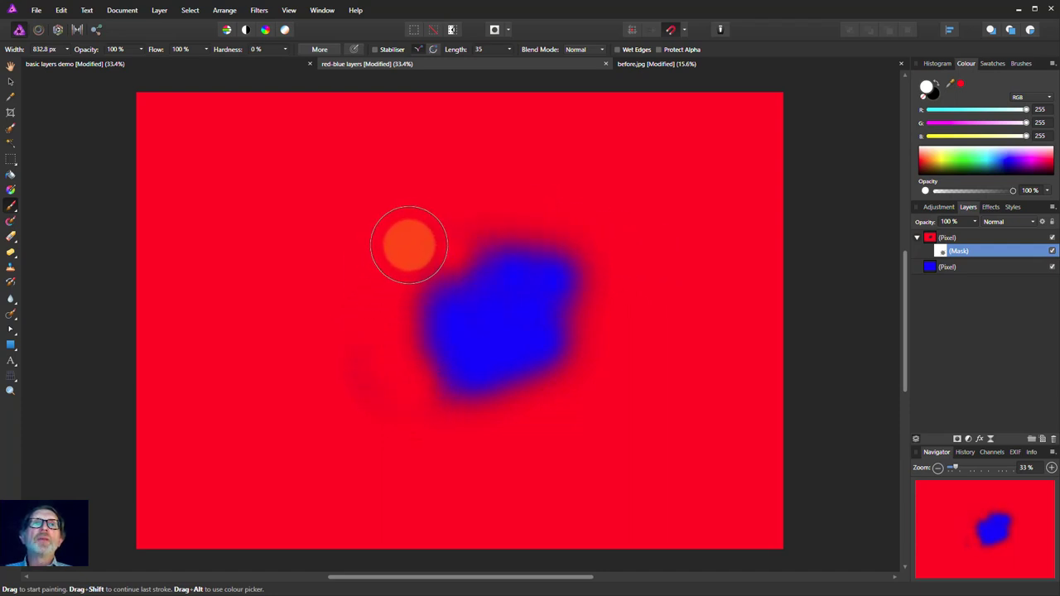
mouse_move(401, 260)
mouse_down()
mouse_move(420, 282)
mouse_move(470, 332)
mouse_move(451, 356)
mouse_move(457, 383)
mouse_up()
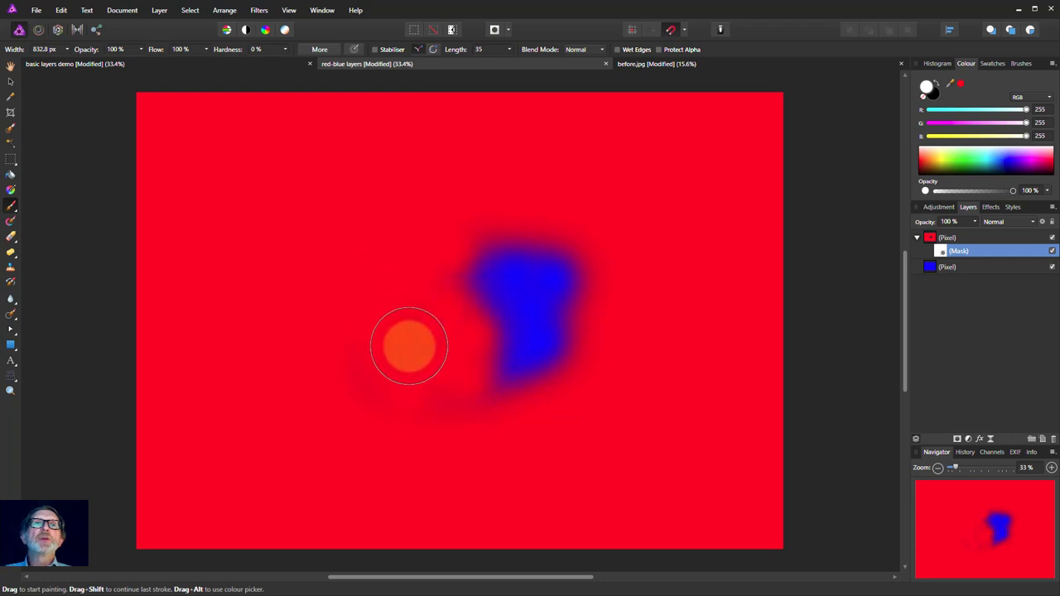
mouse_move(371, 362)
mouse_down()
mouse_move(535, 355)
mouse_move(549, 345)
mouse_move(506, 293)
mouse_move(426, 263)
mouse_move(594, 286)
mouse_move(469, 315)
mouse_move(547, 237)
mouse_move(469, 456)
mouse_move(604, 372)
mouse_move(708, 246)
mouse_move(753, 216)
mouse_move(783, 228)
mouse_up()
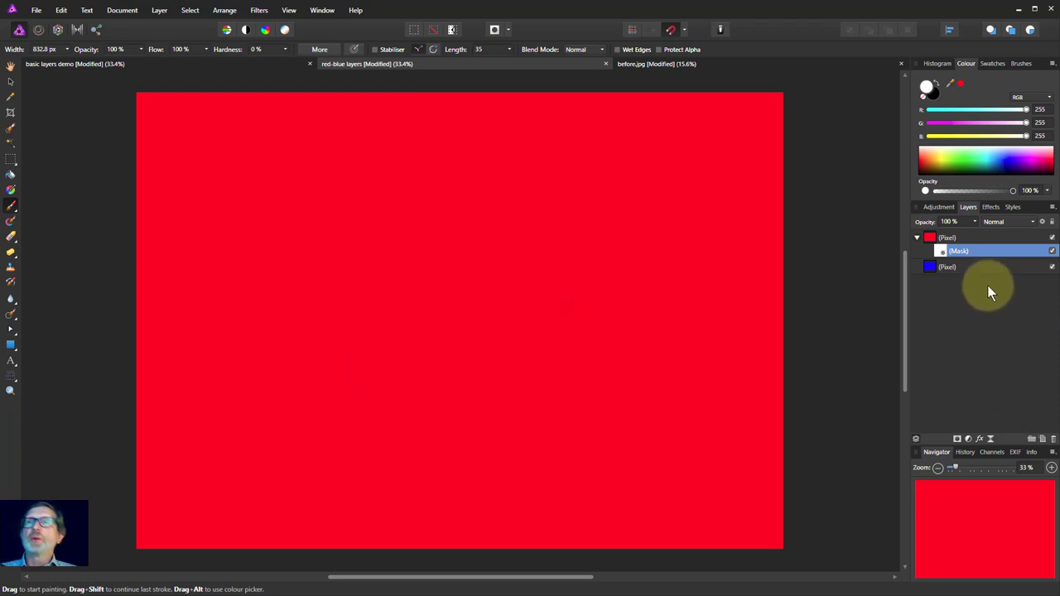
Step: Switch to the before.jpg document and duplicate its Background layer
click(777, 67)
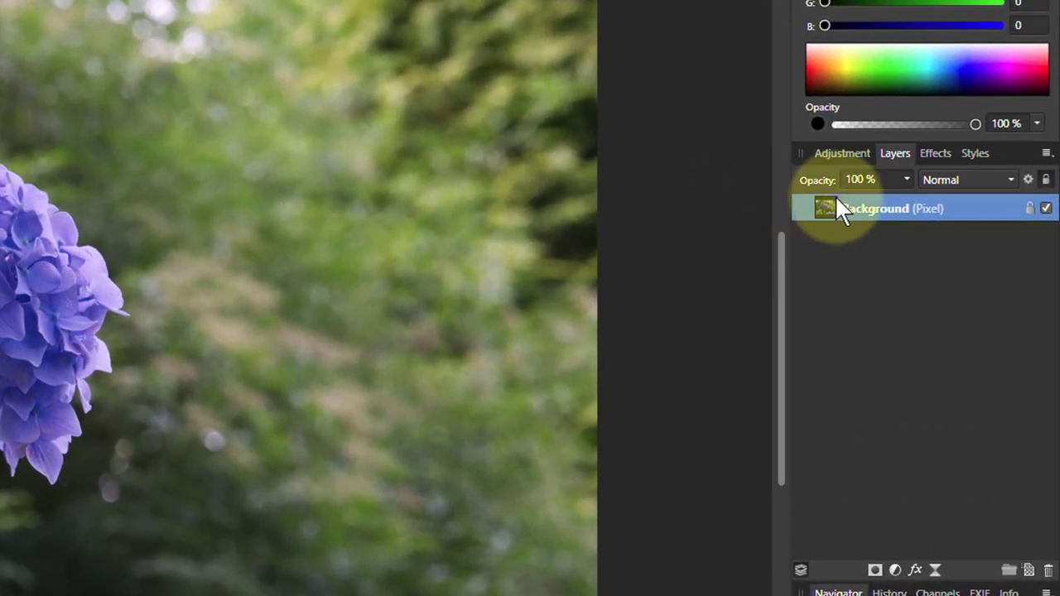
right_click(836, 200)
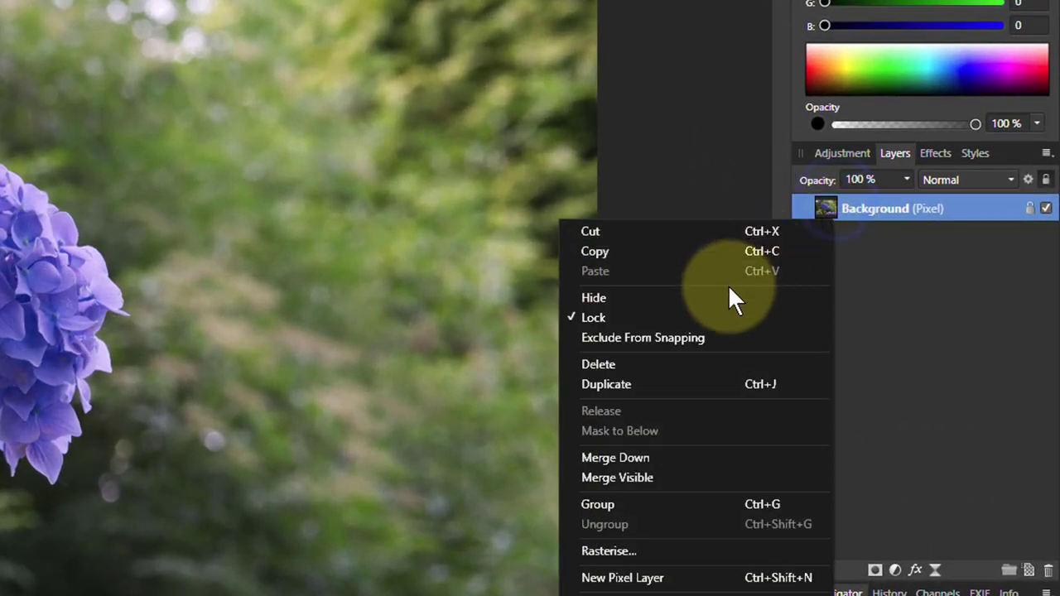
click(636, 383)
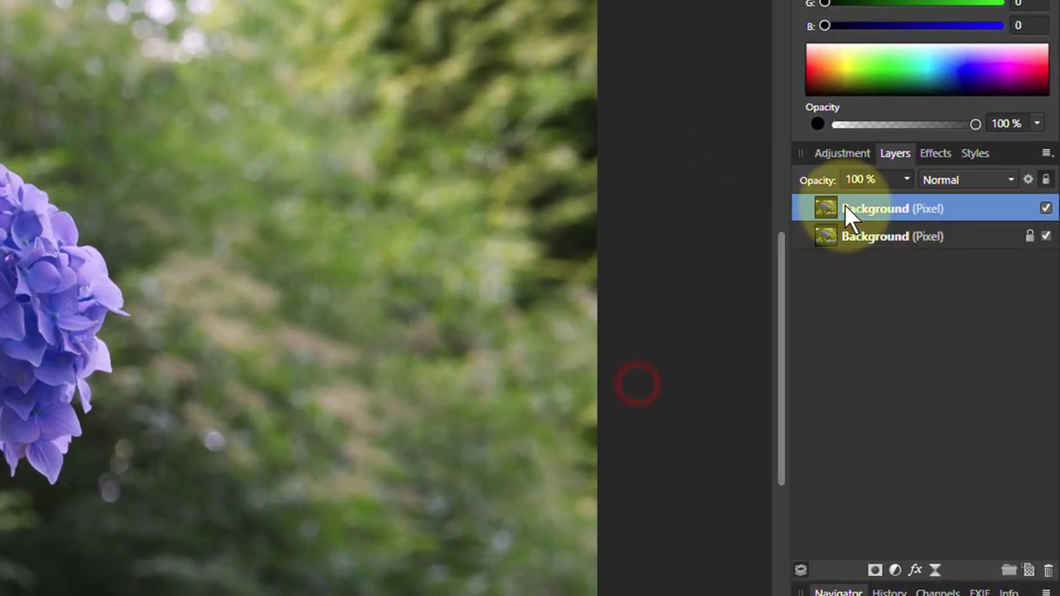
Step: Add a Black and White adjustment to the duplicated layer, merge it, and compare by toggling that layer's visibility
click(895, 570)
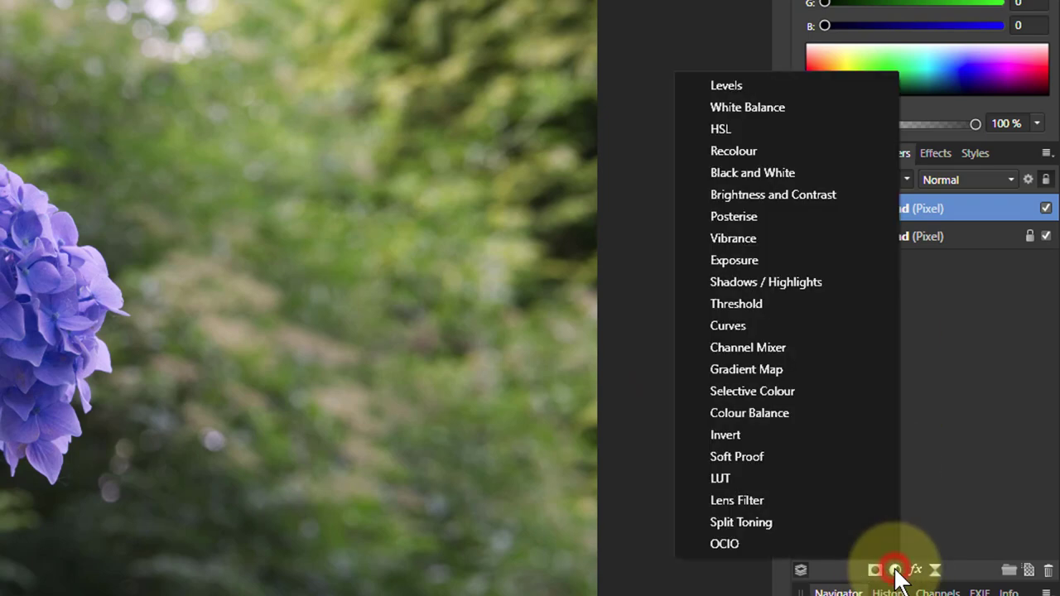
click(786, 173)
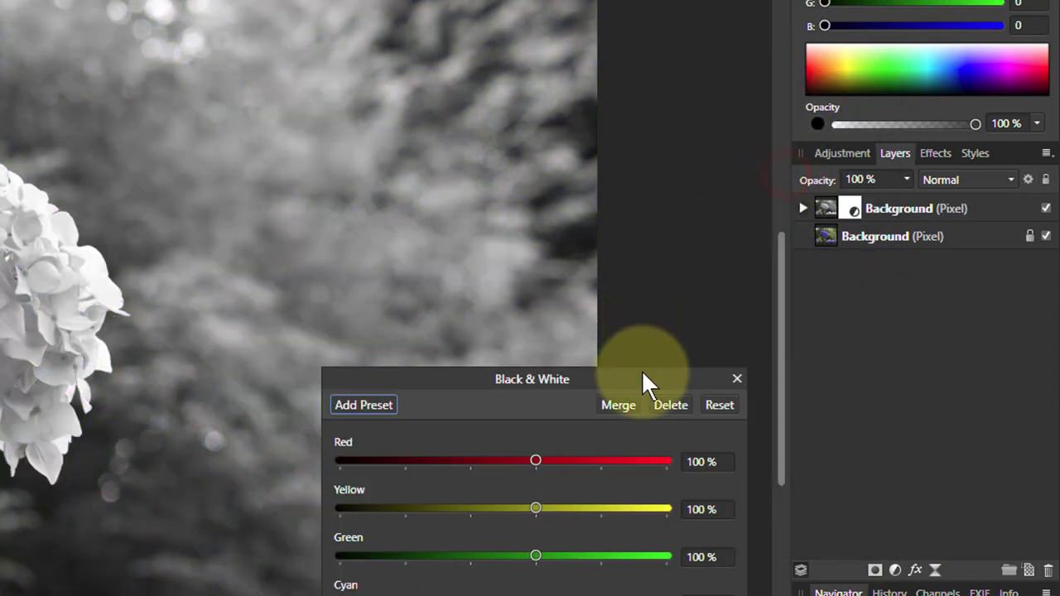
click(618, 405)
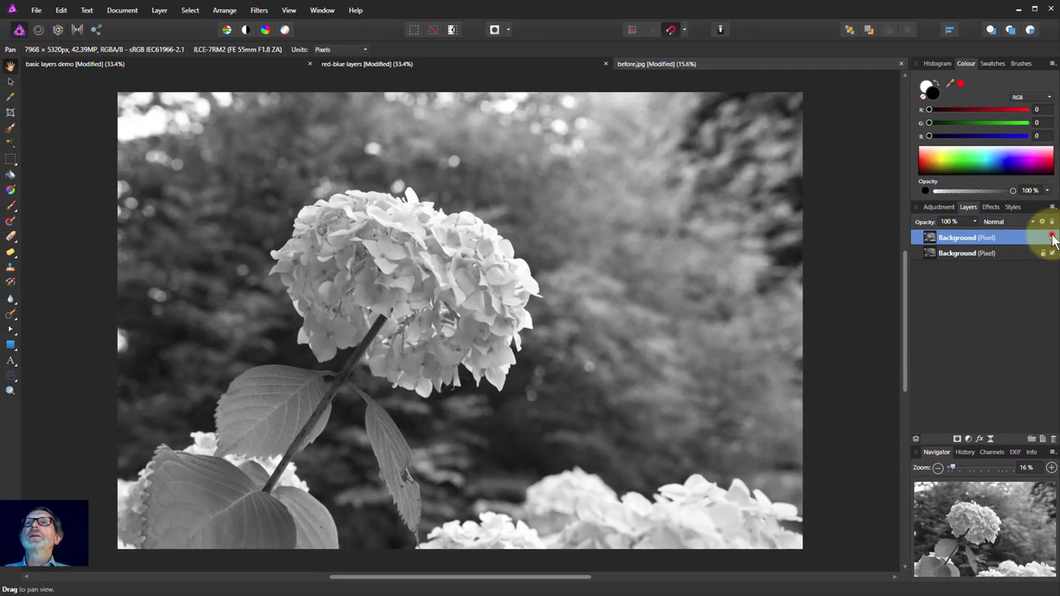
click(1052, 238)
click(1052, 237)
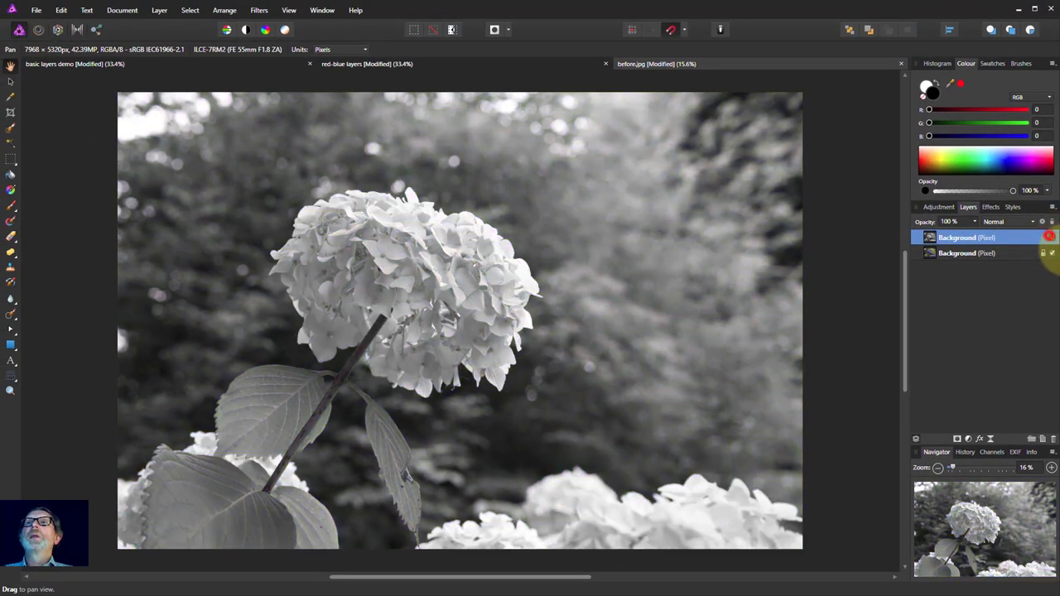
Step: Erase the flower head from the black-and-white layer with the Erase Brush to reveal the colour layer beneath
click(10, 239)
mouse_move(254, 237)
mouse_down()
mouse_move(326, 259)
mouse_move(454, 261)
mouse_move(478, 300)
mouse_move(440, 253)
mouse_move(491, 265)
mouse_move(488, 358)
mouse_move(408, 357)
mouse_move(415, 293)
mouse_move(392, 300)
mouse_move(408, 225)
mouse_move(338, 229)
mouse_move(318, 253)
mouse_move(313, 292)
mouse_move(352, 349)
mouse_move(413, 368)
mouse_move(472, 368)
mouse_move(508, 352)
mouse_move(514, 316)
mouse_move(496, 272)
mouse_move(463, 238)
mouse_move(428, 223)
mouse_move(341, 224)
mouse_move(322, 229)
mouse_move(312, 286)
mouse_move(298, 271)
mouse_move(585, 432)
mouse_move(786, 513)
mouse_move(657, 434)
mouse_move(602, 332)
mouse_move(517, 226)
mouse_move(566, 224)
mouse_move(548, 318)
mouse_up()
key(ctrl+z)
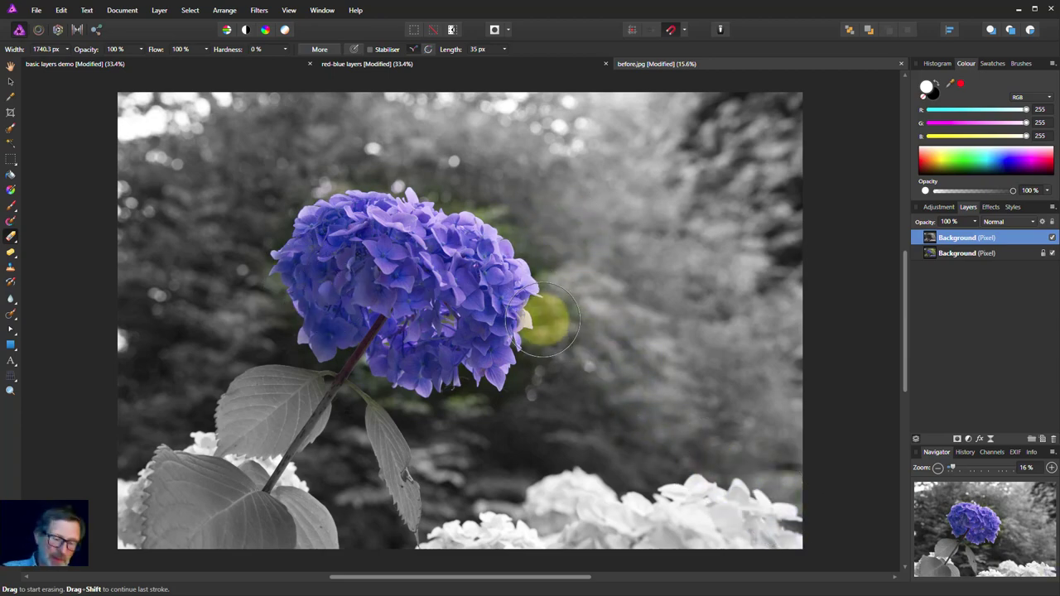
Step: Try erasing the grey background beside the flower's right edge, and undo that stroke
scroll(548, 318, up, 5)
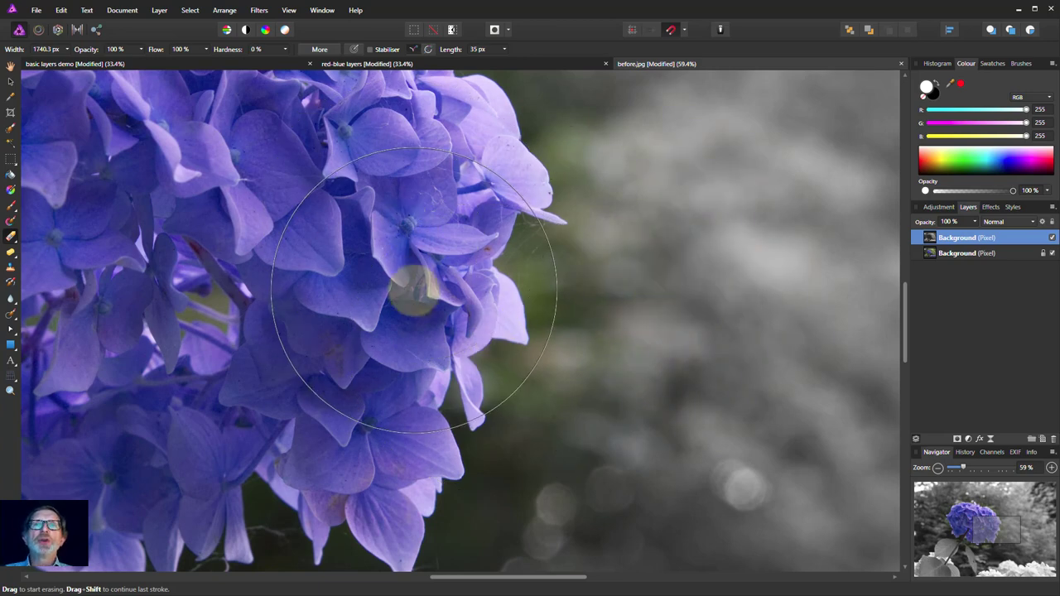
mouse_move(412, 290)
mouse_down()
mouse_move(538, 272)
mouse_move(623, 302)
mouse_move(671, 358)
mouse_move(682, 327)
mouse_up()
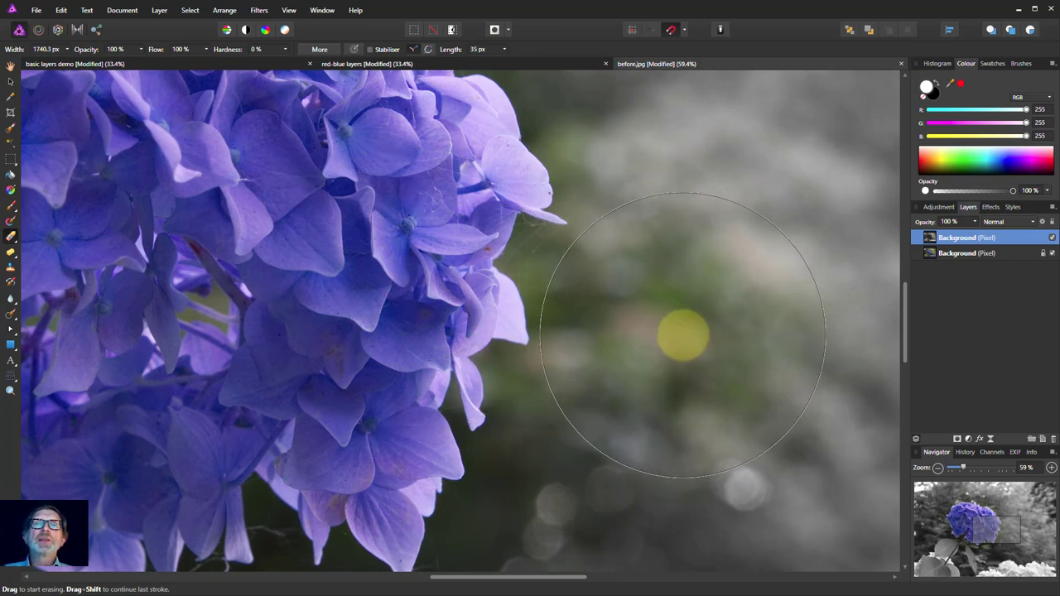
key(ctrl+z)
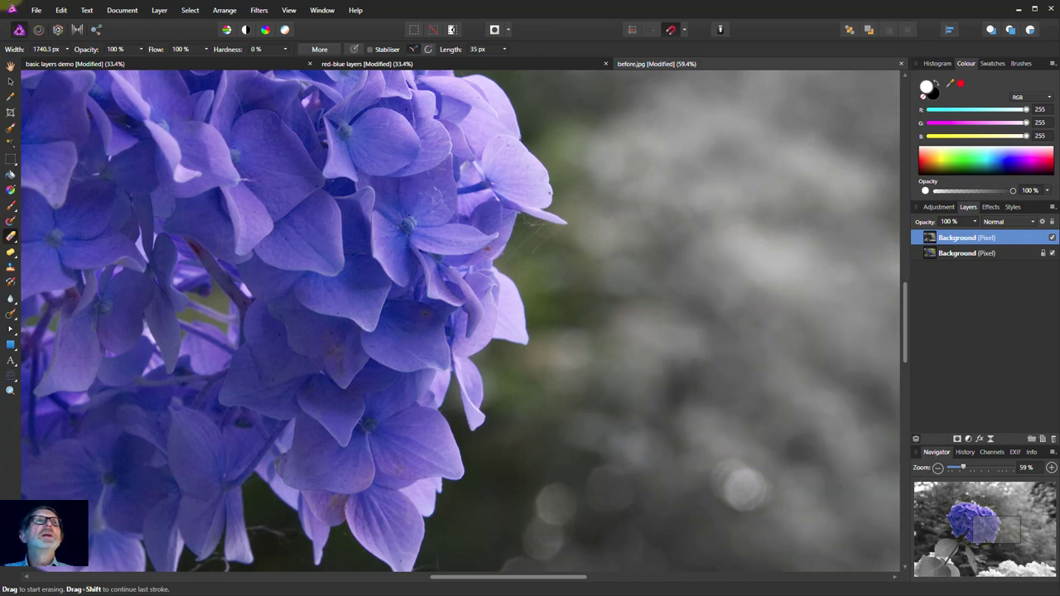
Step: Revert the document in the history to the Merge Down state, discarding the erasing
click(10, 81)
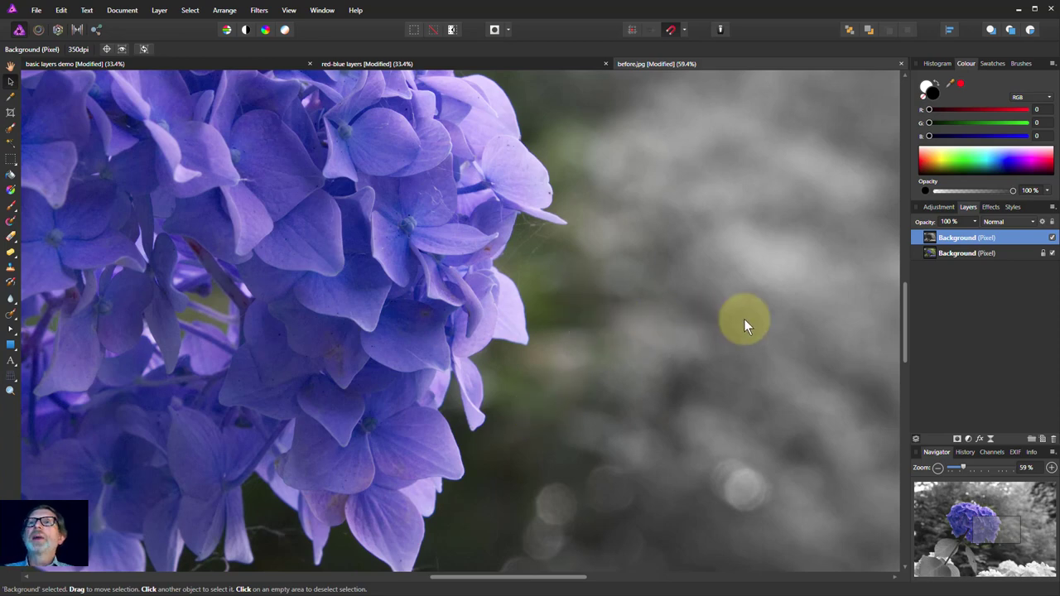
click(966, 452)
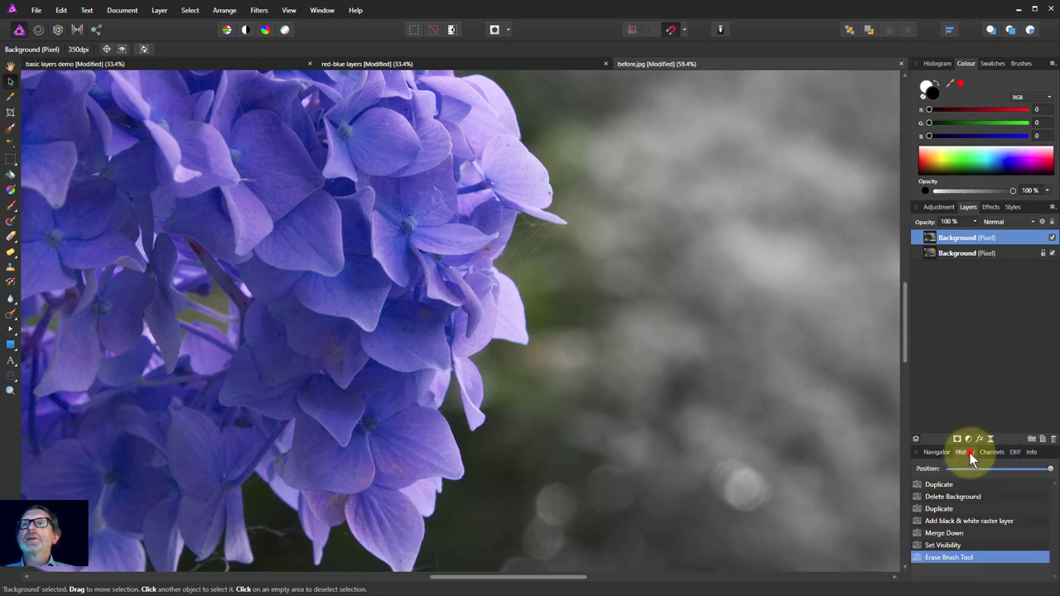
click(937, 534)
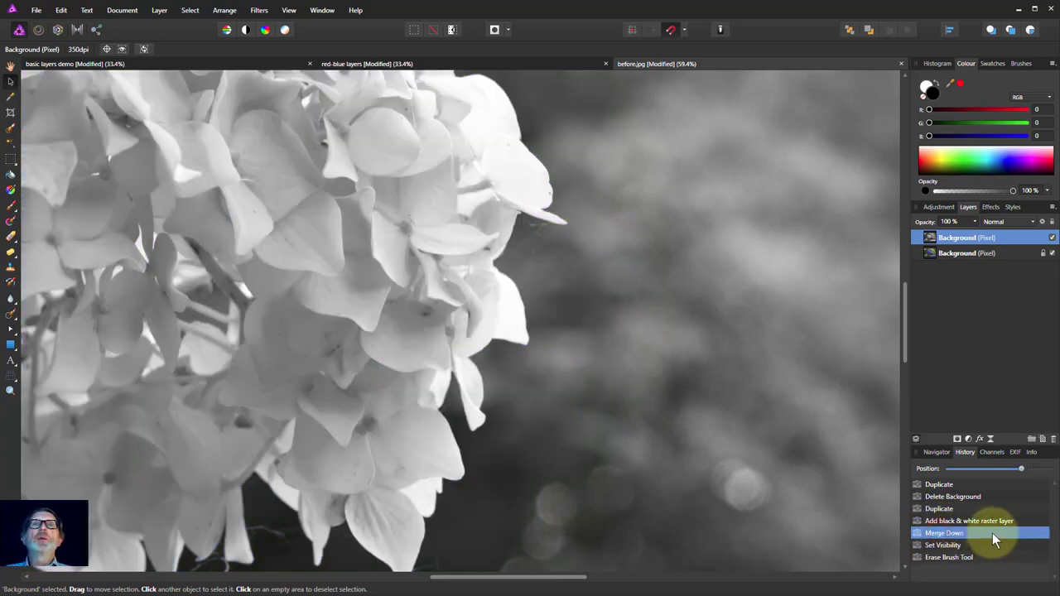
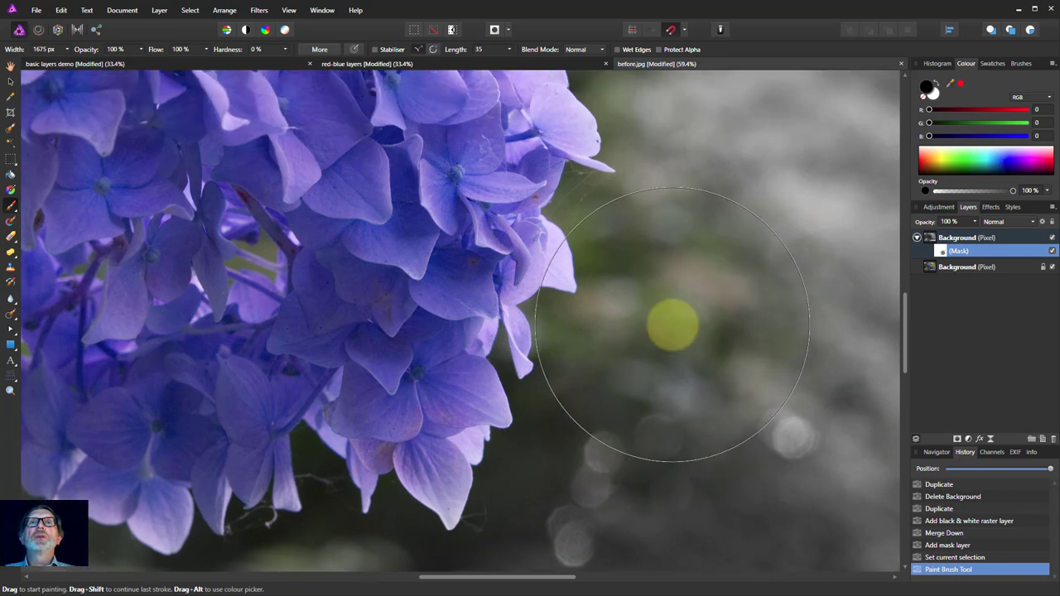
Step: Paint white on the mask with a 388 px brush along the flower's right and lower edges to turn the coloured background grey
click(937, 85)
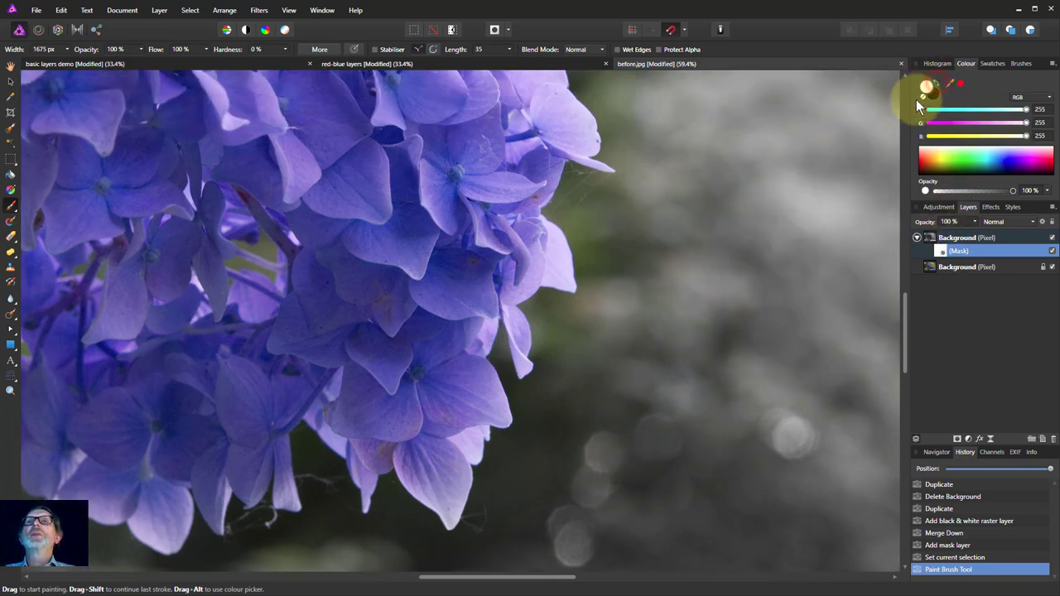
key(bracketleft)
key(bracketleft)
key(bracketleft)
key(bracketleft)
key(bracketleft)
key(bracketleft)
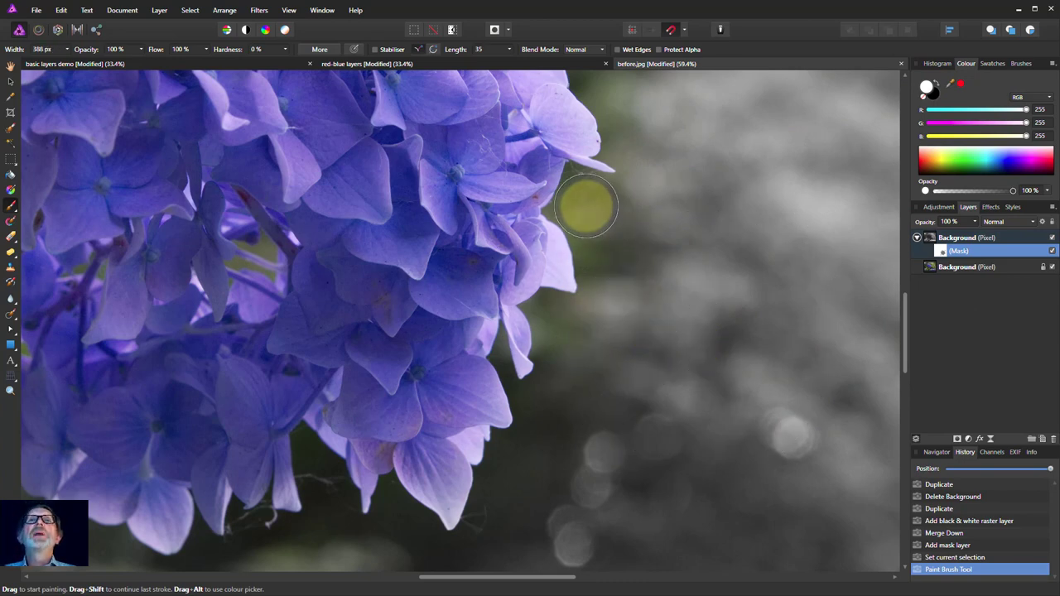
click(584, 204)
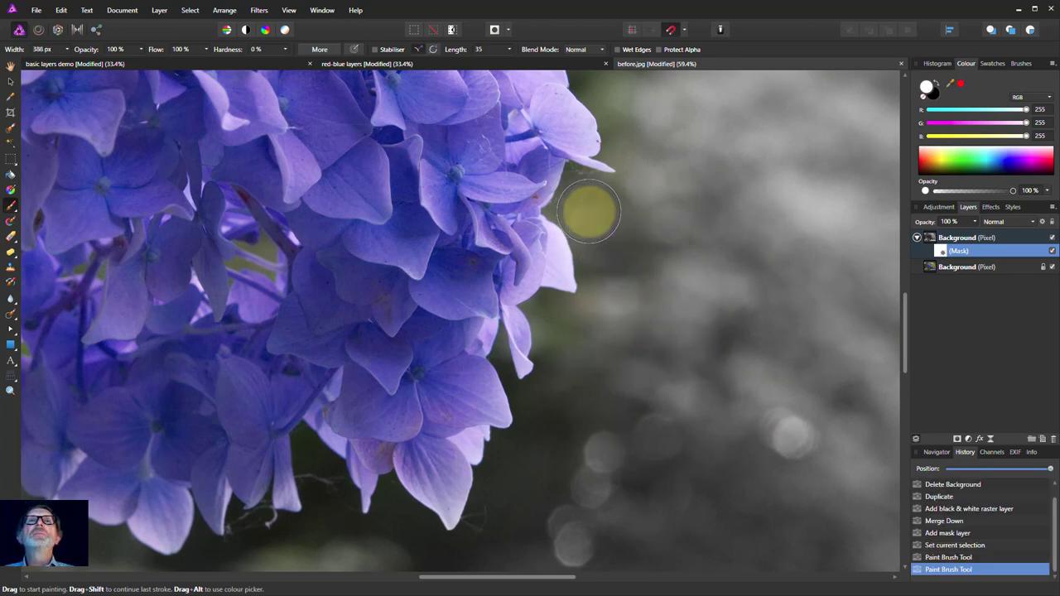
mouse_move(567, 324)
mouse_down()
mouse_move(560, 373)
mouse_move(540, 392)
mouse_move(551, 434)
mouse_move(529, 465)
mouse_move(501, 471)
mouse_move(463, 546)
mouse_move(431, 574)
mouse_move(402, 512)
mouse_move(377, 528)
mouse_move(357, 519)
mouse_move(326, 497)
mouse_move(304, 444)
mouse_move(318, 452)
mouse_move(341, 521)
mouse_move(298, 550)
mouse_move(35, 572)
mouse_up()
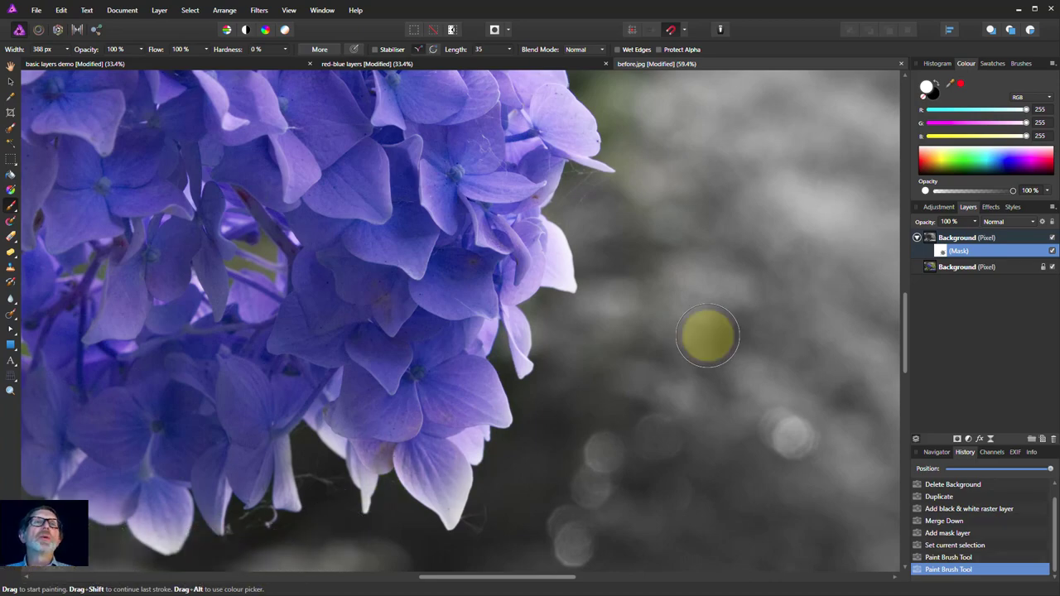
Step: Paint white on the mask around the flower's upper edge to remove the leftover background colour, and fit the whole image in view
scroll(757, 158, up, 10)
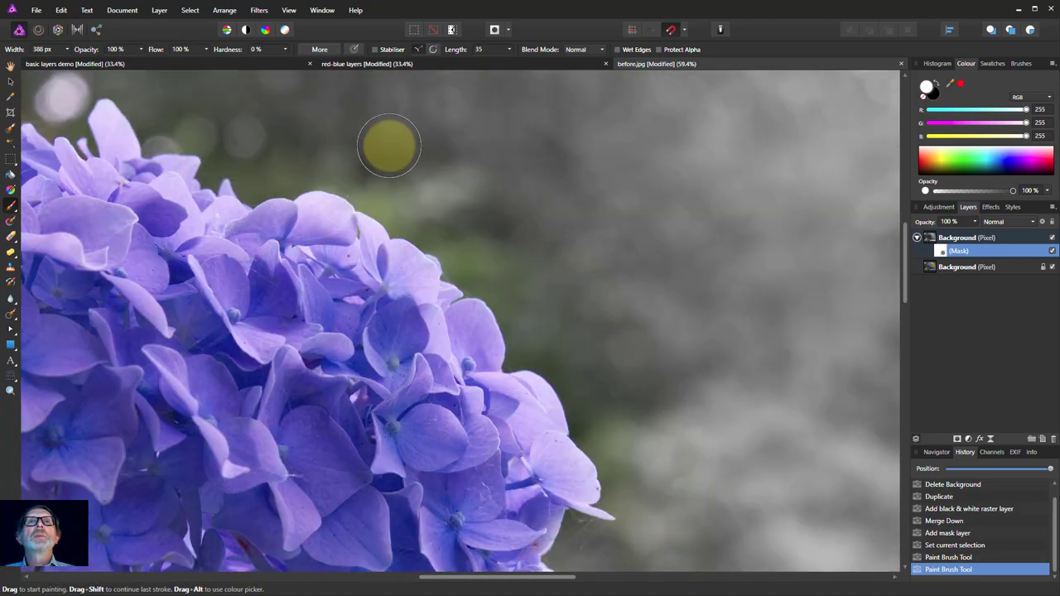
mouse_move(389, 145)
mouse_down()
mouse_move(296, 146)
mouse_move(473, 229)
mouse_move(613, 386)
mouse_move(625, 491)
mouse_move(516, 293)
mouse_move(532, 303)
mouse_move(339, 158)
mouse_move(218, 154)
mouse_move(306, 165)
mouse_move(506, 286)
mouse_move(457, 240)
mouse_move(470, 261)
mouse_move(443, 266)
mouse_move(455, 178)
mouse_move(539, 359)
mouse_move(315, 334)
mouse_move(272, 292)
mouse_move(296, 350)
mouse_move(274, 324)
mouse_move(267, 229)
mouse_move(303, 178)
mouse_move(371, 178)
mouse_move(350, 170)
mouse_move(398, 173)
mouse_move(436, 191)
mouse_move(466, 186)
mouse_move(540, 270)
mouse_move(550, 313)
mouse_move(519, 403)
mouse_move(495, 406)
mouse_move(470, 392)
mouse_move(409, 407)
mouse_move(360, 372)
mouse_move(373, 384)
mouse_up()
scroll(444, 266, up, 2)
key(ctrl+0)
click(795, 513)
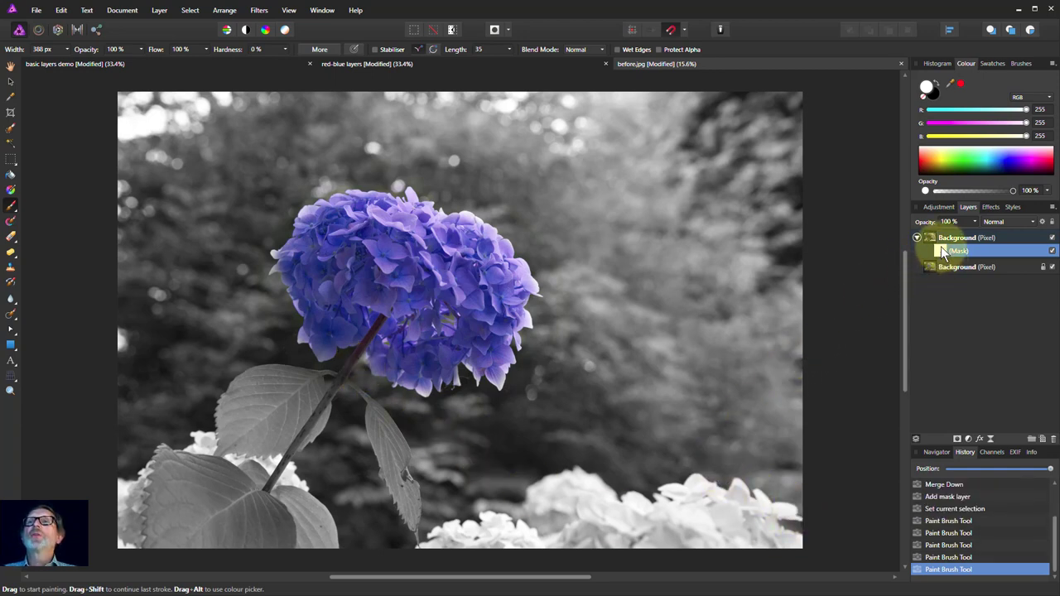
drag(941, 257, 951, 257)
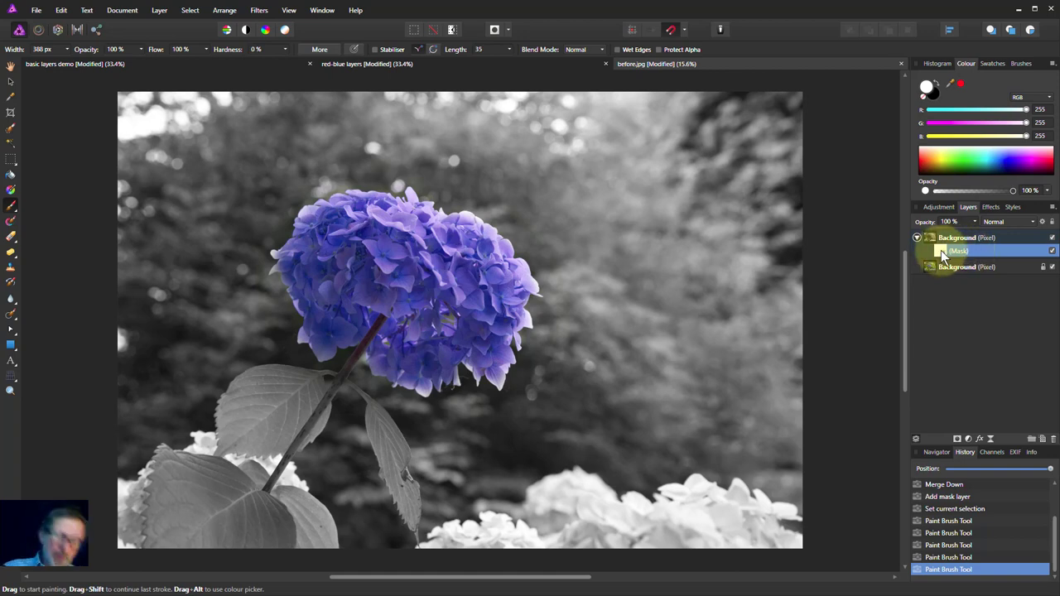
Step: Display the mask on its own and paint white with a 678.6 px brush around the black shape to clear the grey fringe
alt+click(941, 252)
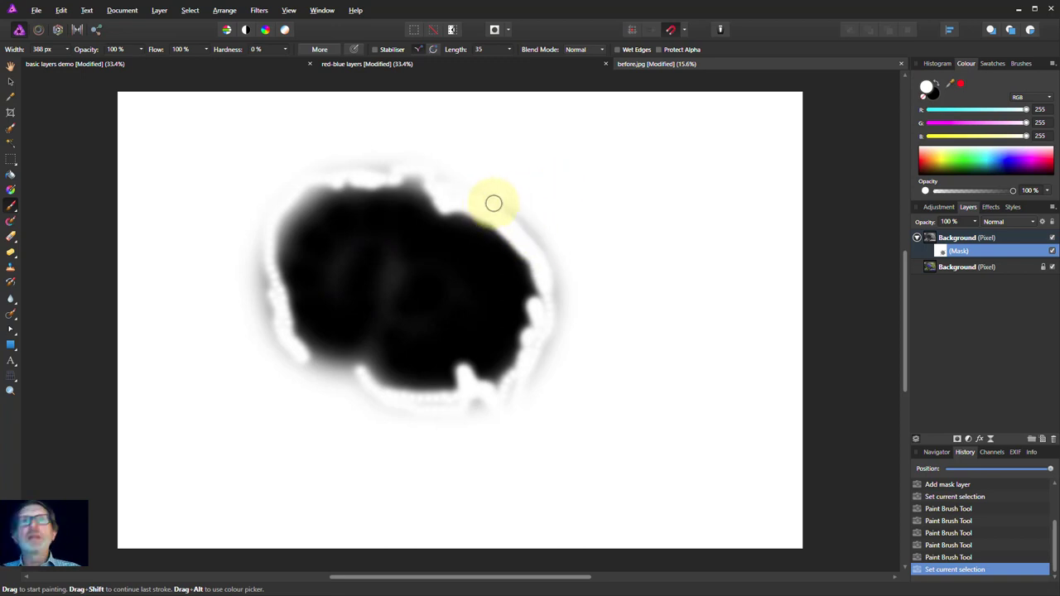
drag(488, 190, 540, 236)
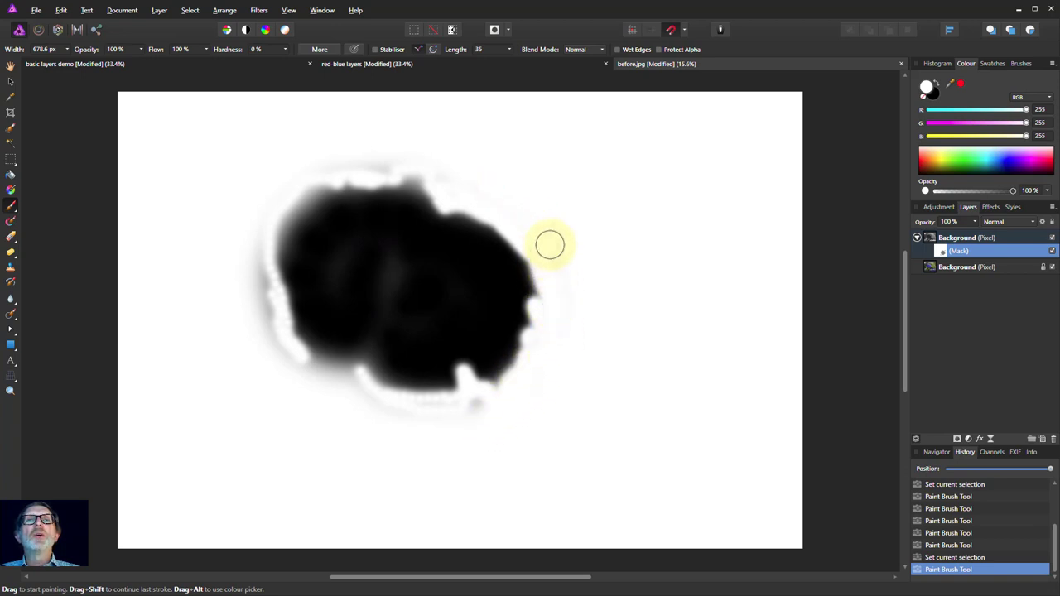
mouse_move(461, 414)
mouse_down()
mouse_move(377, 404)
mouse_move(269, 347)
mouse_move(240, 251)
mouse_up()
mouse_move(263, 317)
mouse_down()
mouse_move(259, 237)
mouse_move(284, 198)
mouse_up()
drag(327, 164, 420, 163)
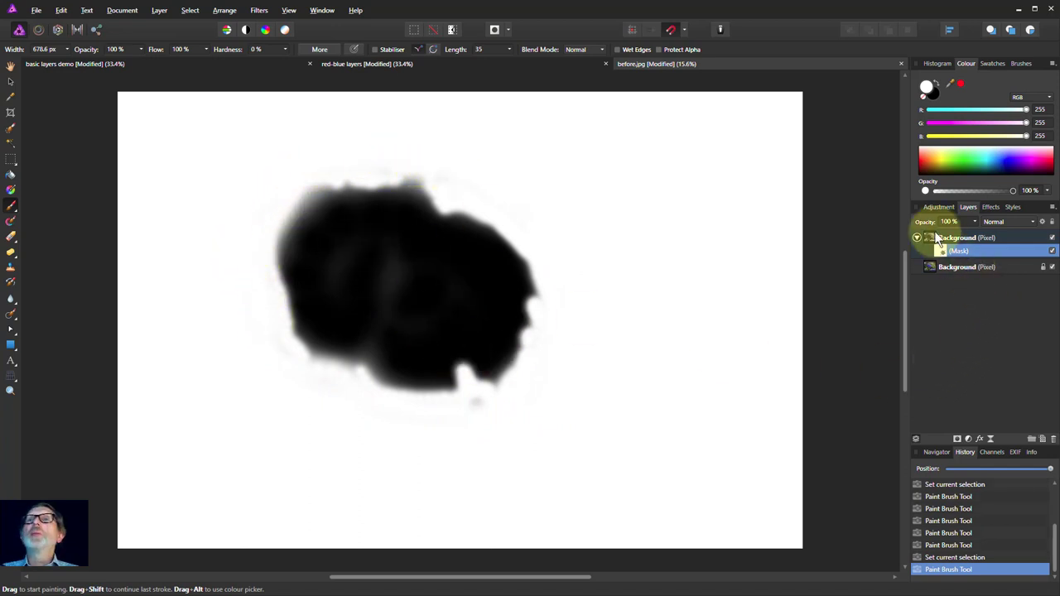
Step: Paint black over the grey patches inside the mask shape and the notch at its lower edge, and return to the image by selecting its layer
click(936, 86)
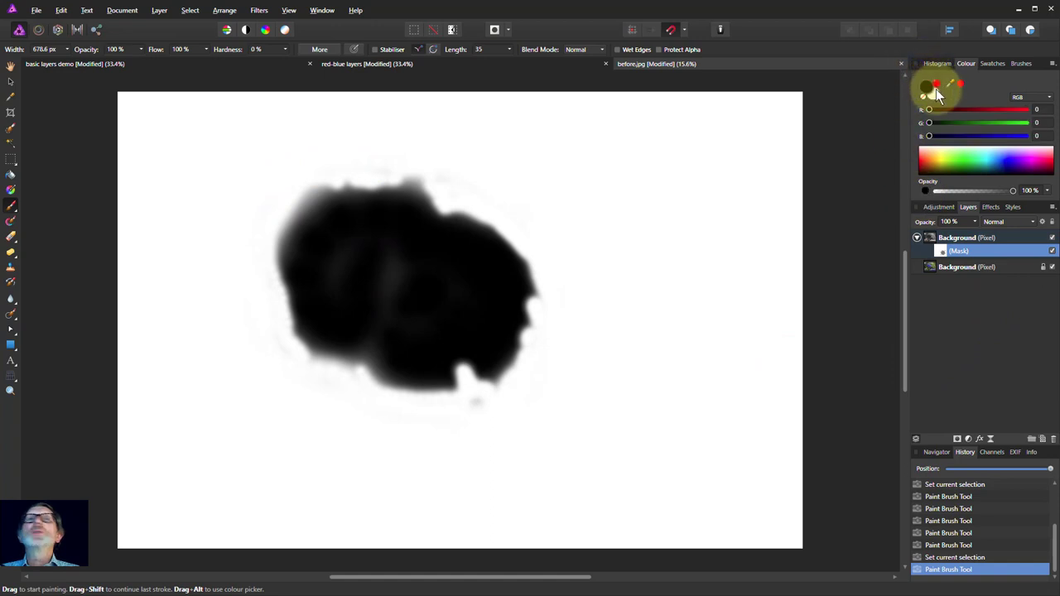
drag(434, 273, 364, 279)
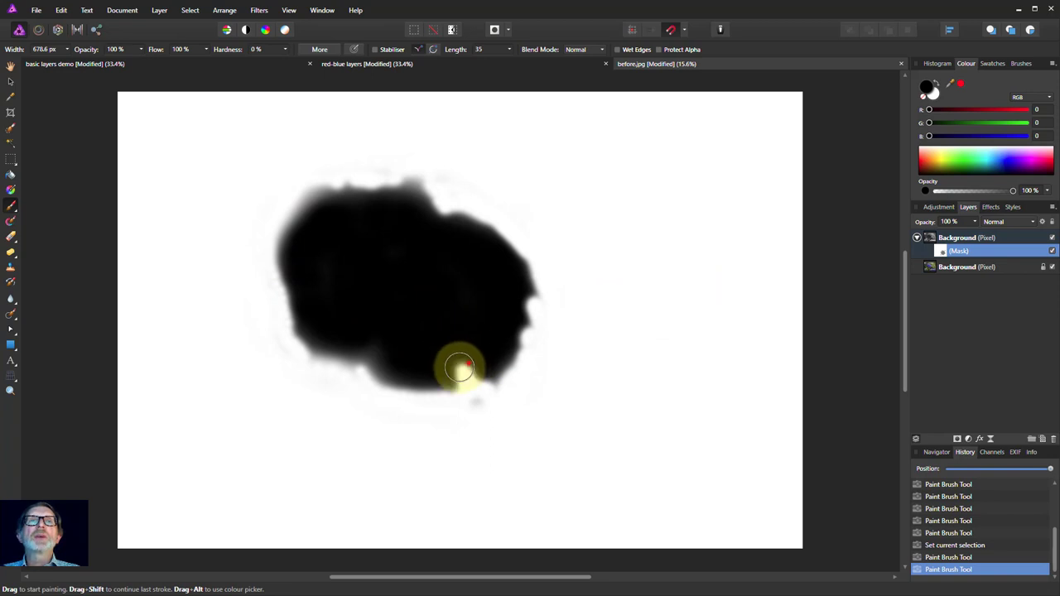
click(467, 364)
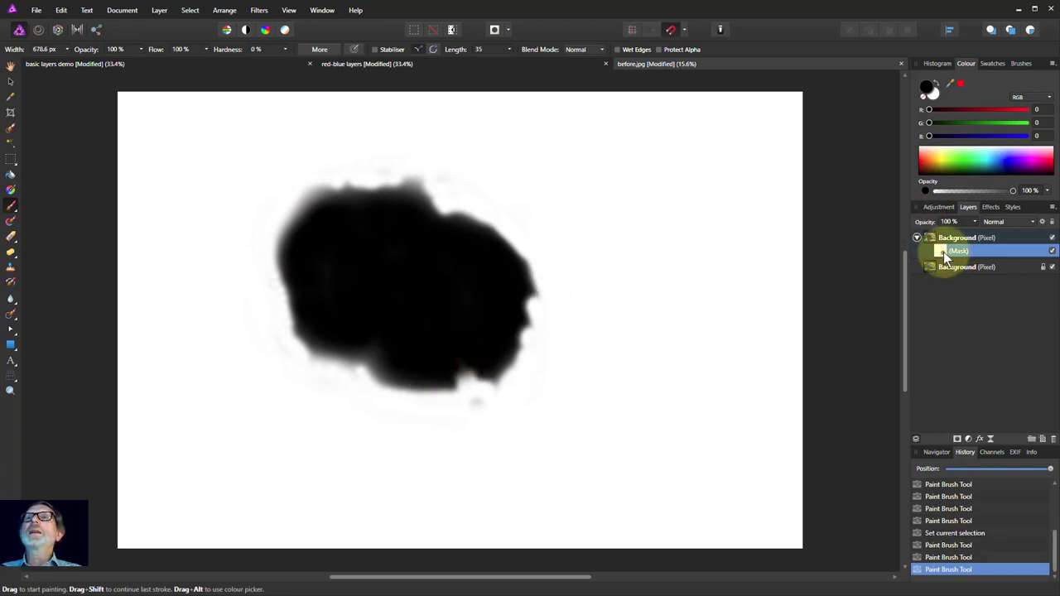
click(929, 238)
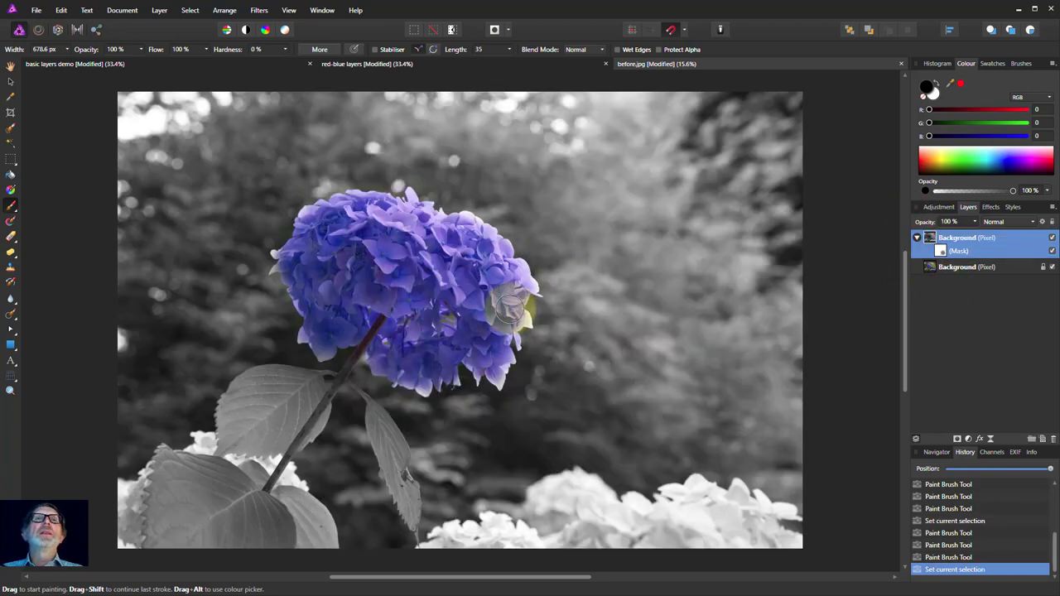